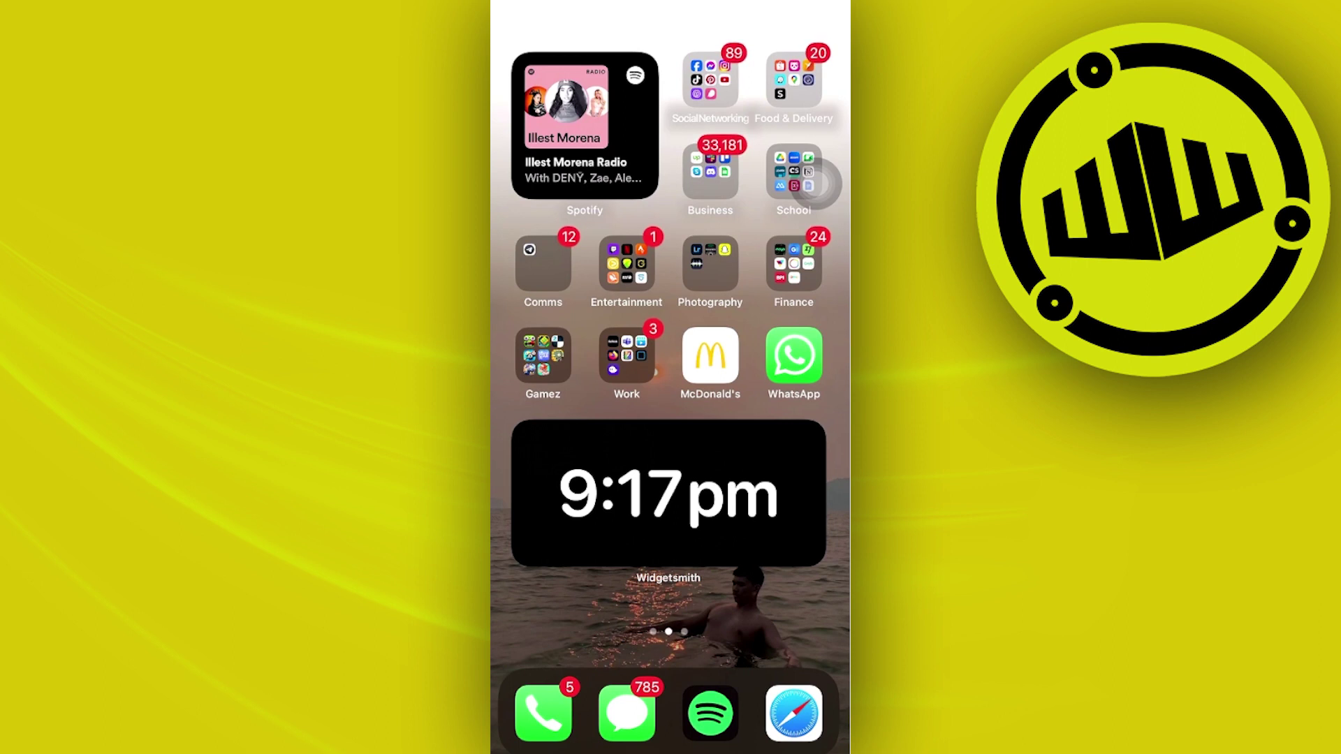
Step: Launch Instagram from the Social Networking folder and search for 'kisiio'
{"action": "left_click", "coordinate": [710, 82]}
{"action": "left_click", "coordinate": [751, 275]}
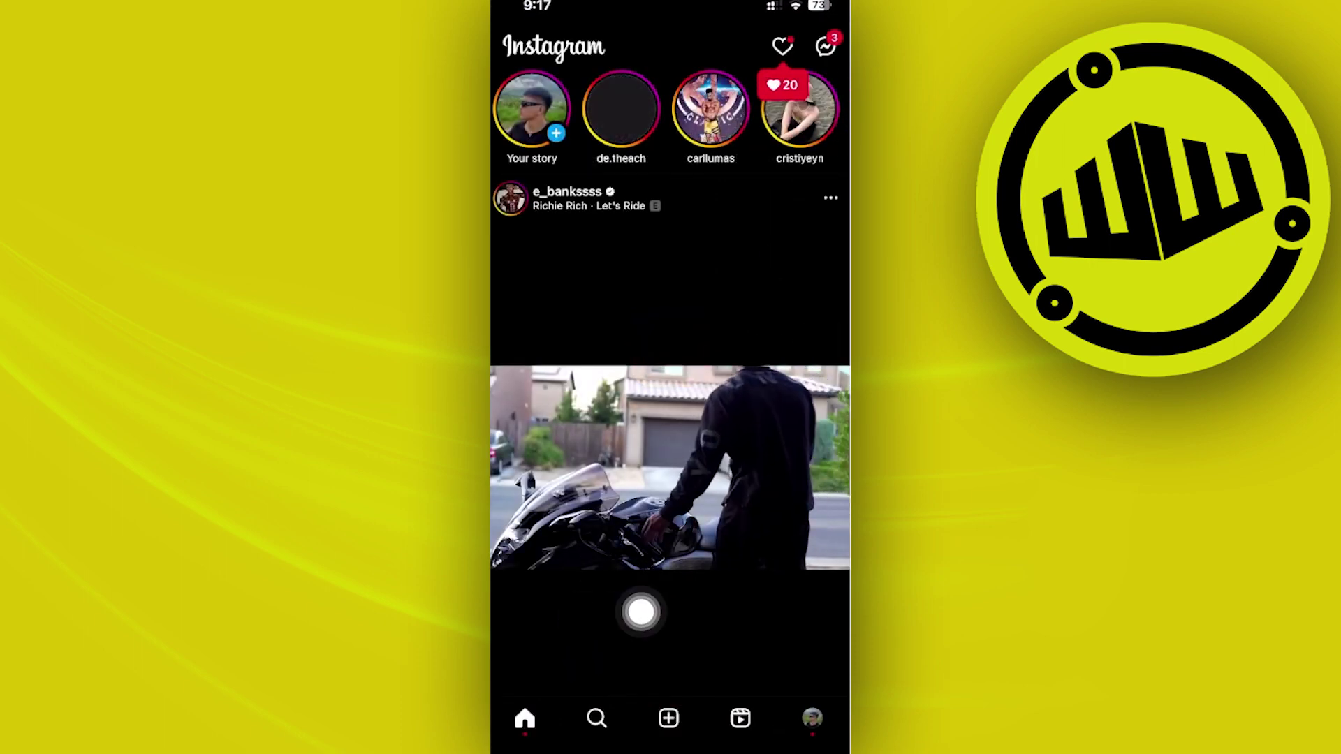
{"action": "left_click", "coordinate": [596, 720]}
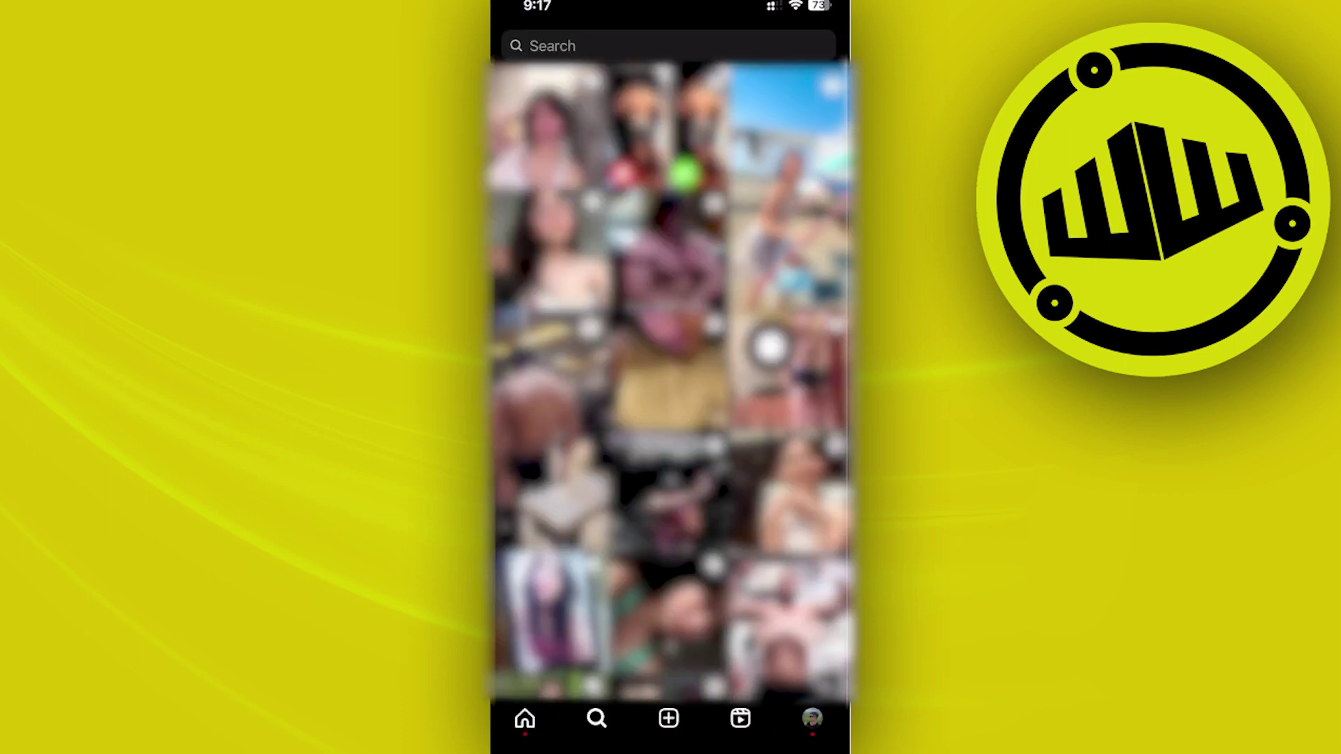
{"action": "left_click", "coordinate": [644, 44]}
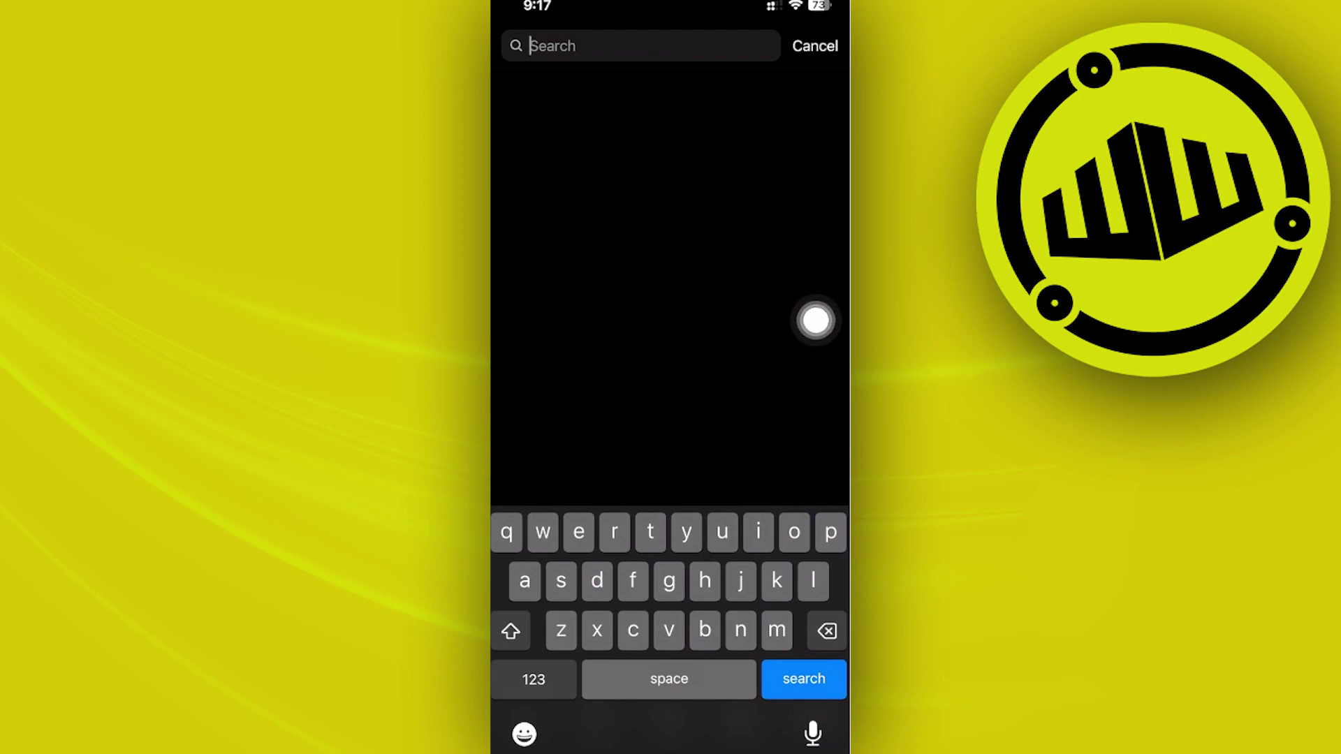
{"action": "type", "text": "k"}
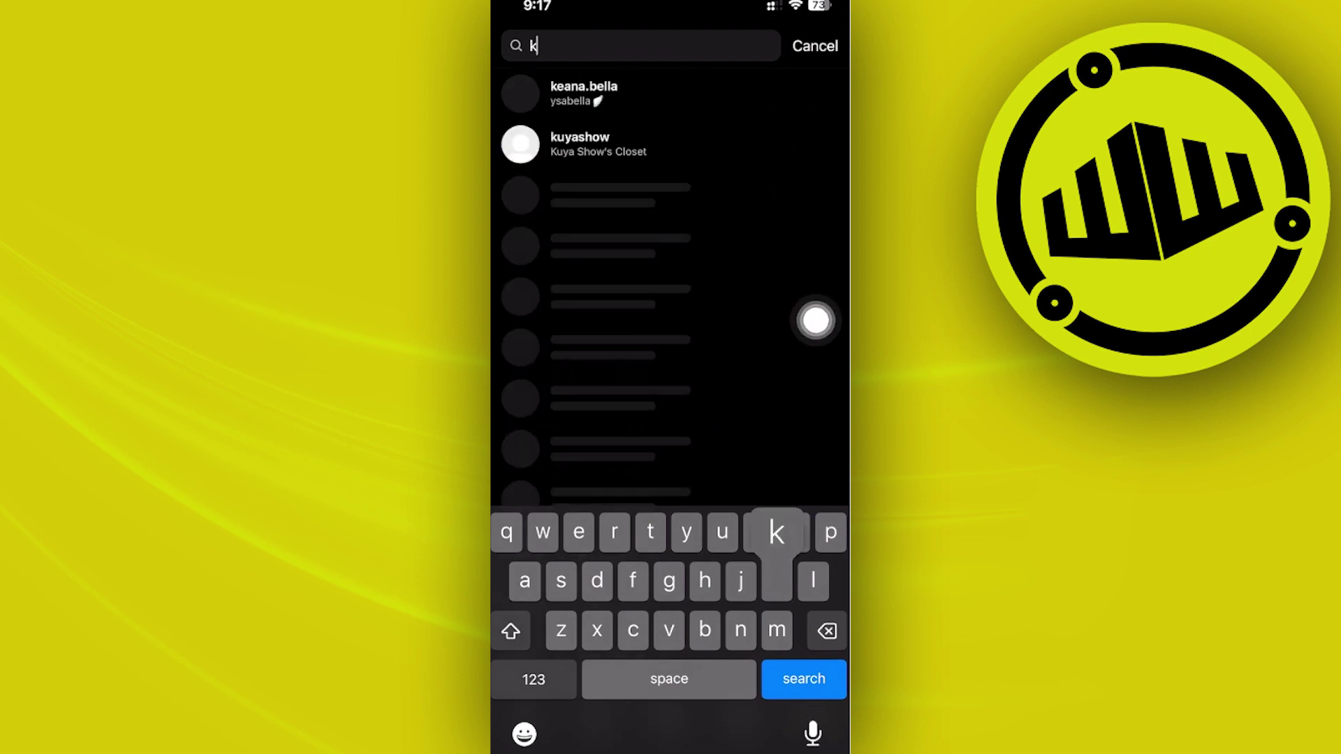
{"action": "type", "text": "isiio"}
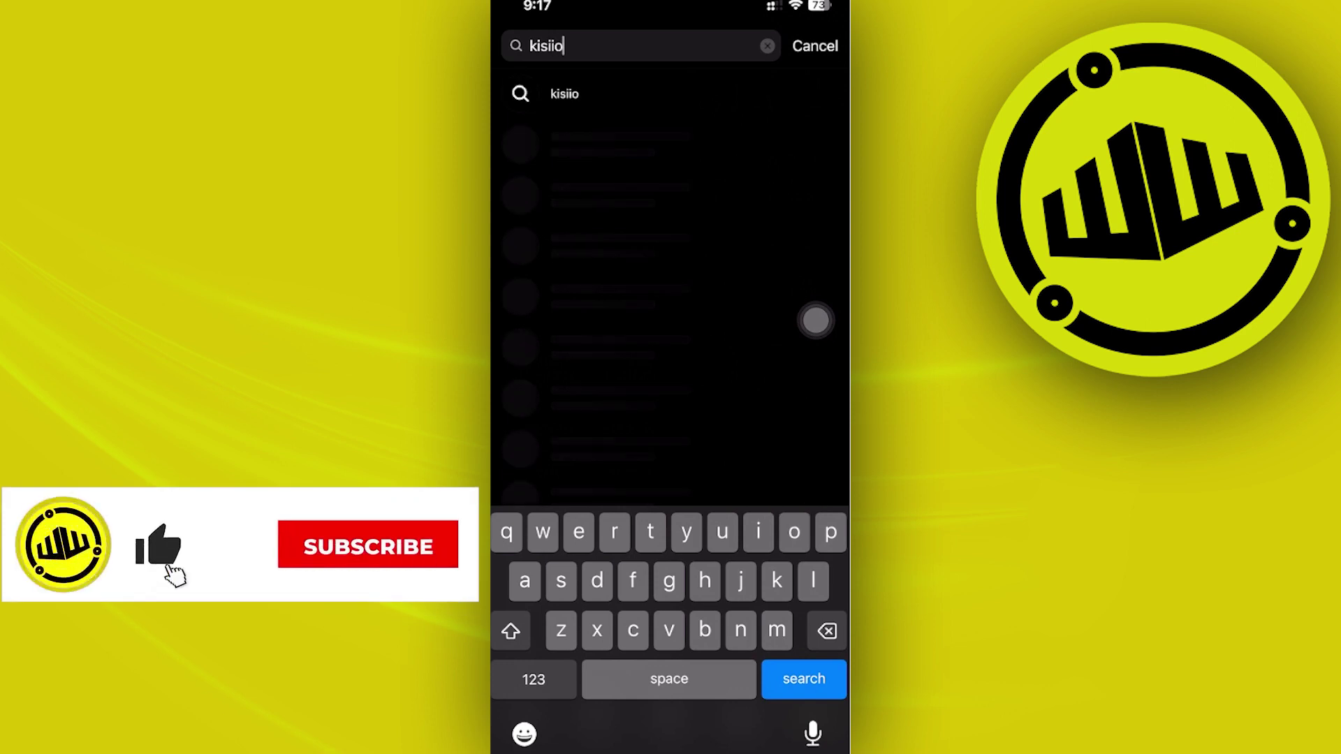
{"action": "left_click", "coordinate": [804, 679]}
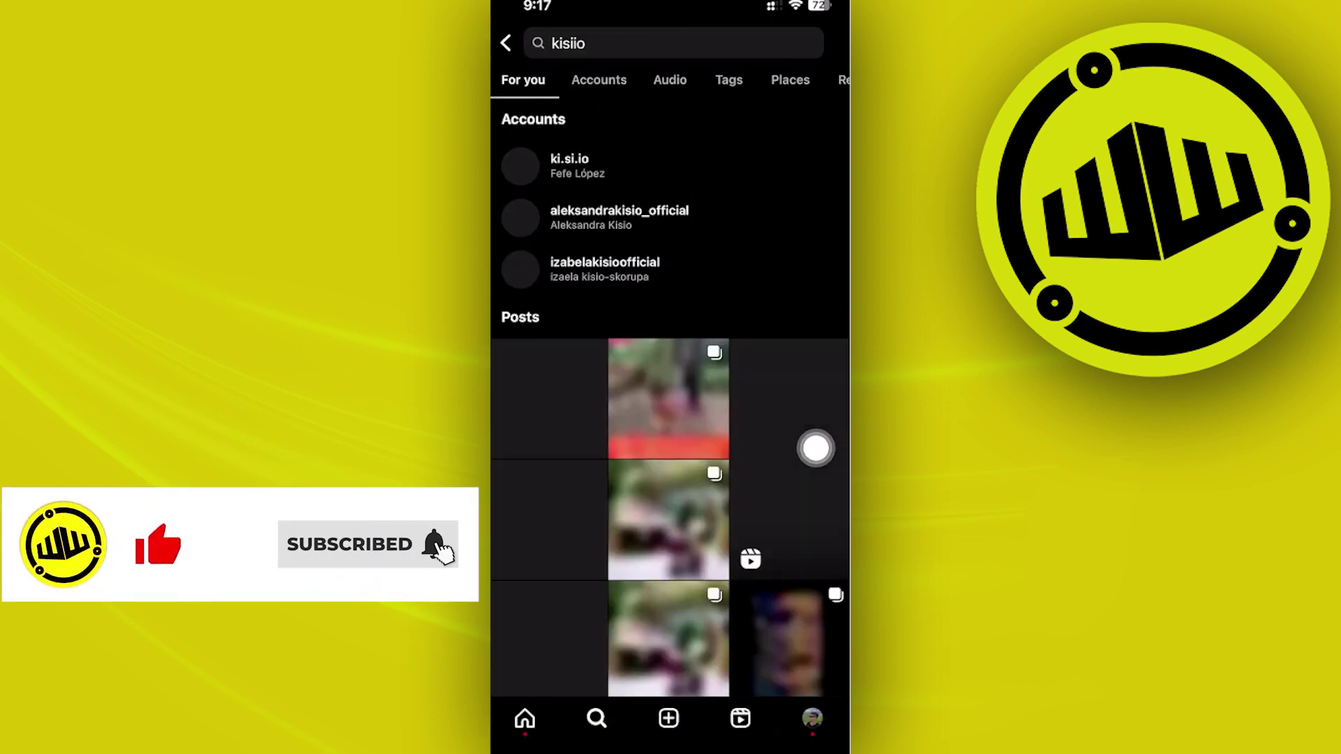
Step: Open the full Recent searches list, clear all entries and confirm, then go back
{"action": "left_click", "coordinate": [505, 42]}
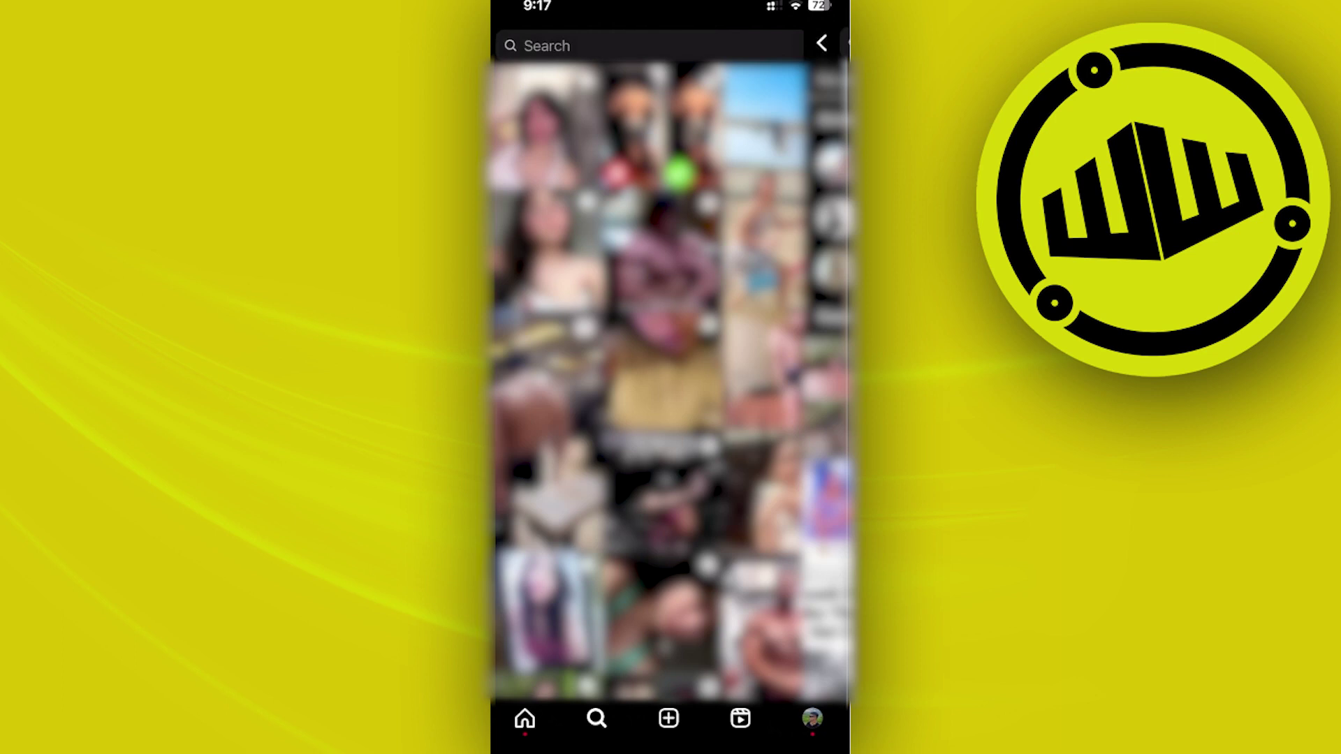
{"action": "left_click", "coordinate": [650, 43]}
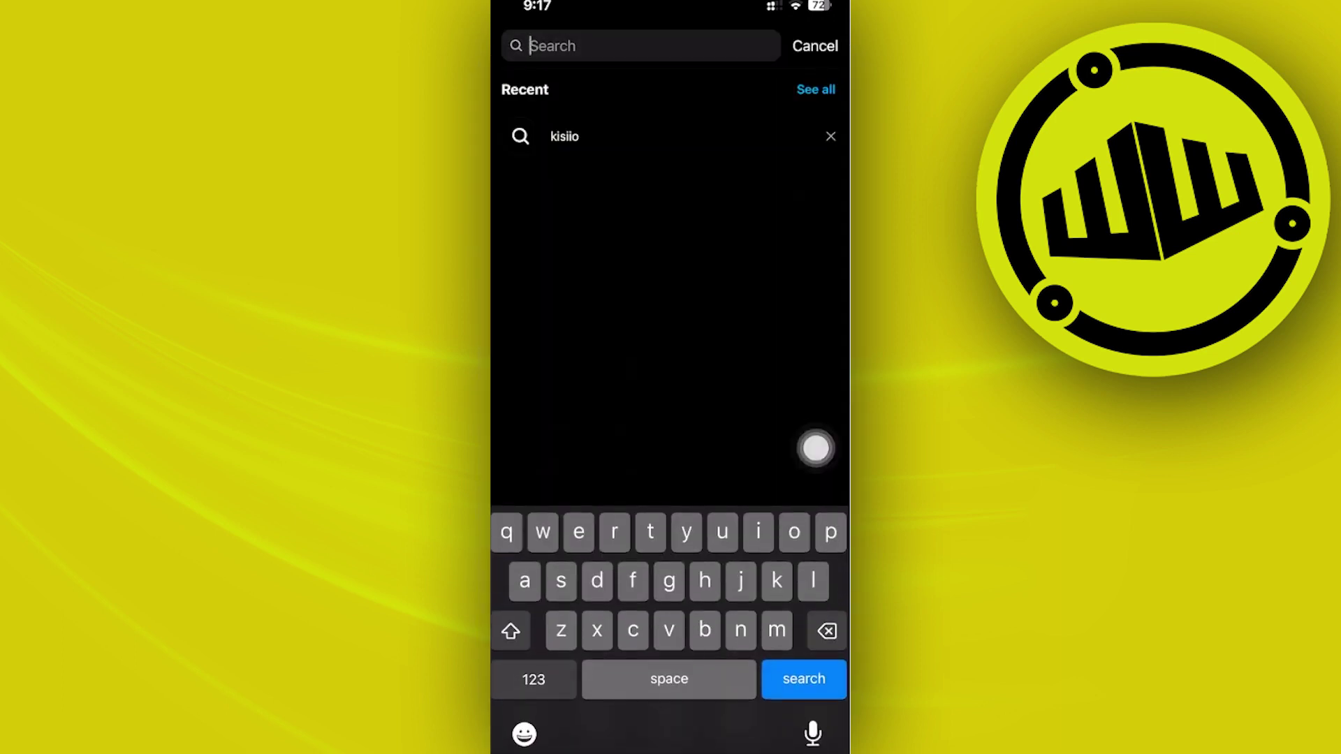
{"action": "left_click", "coordinate": [815, 89]}
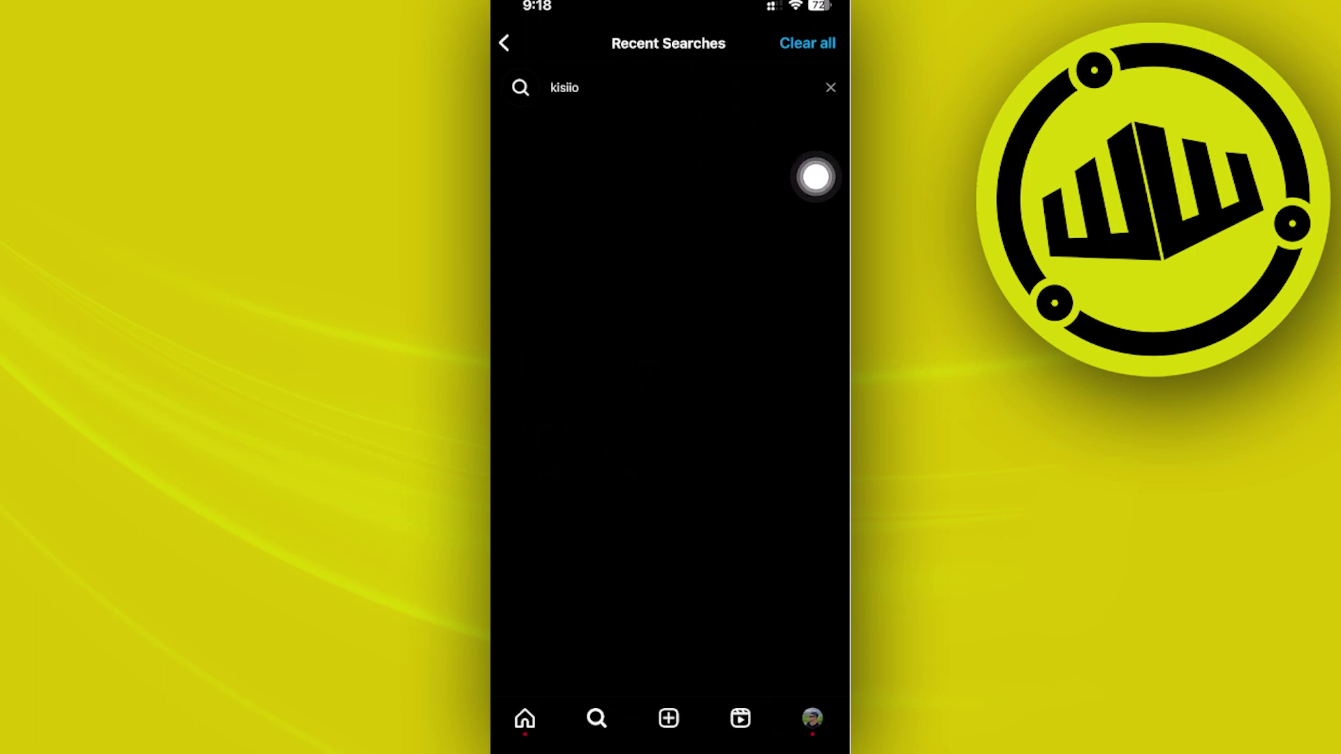
{"action": "left_click", "coordinate": [808, 43]}
{"action": "left_click", "coordinate": [668, 427]}
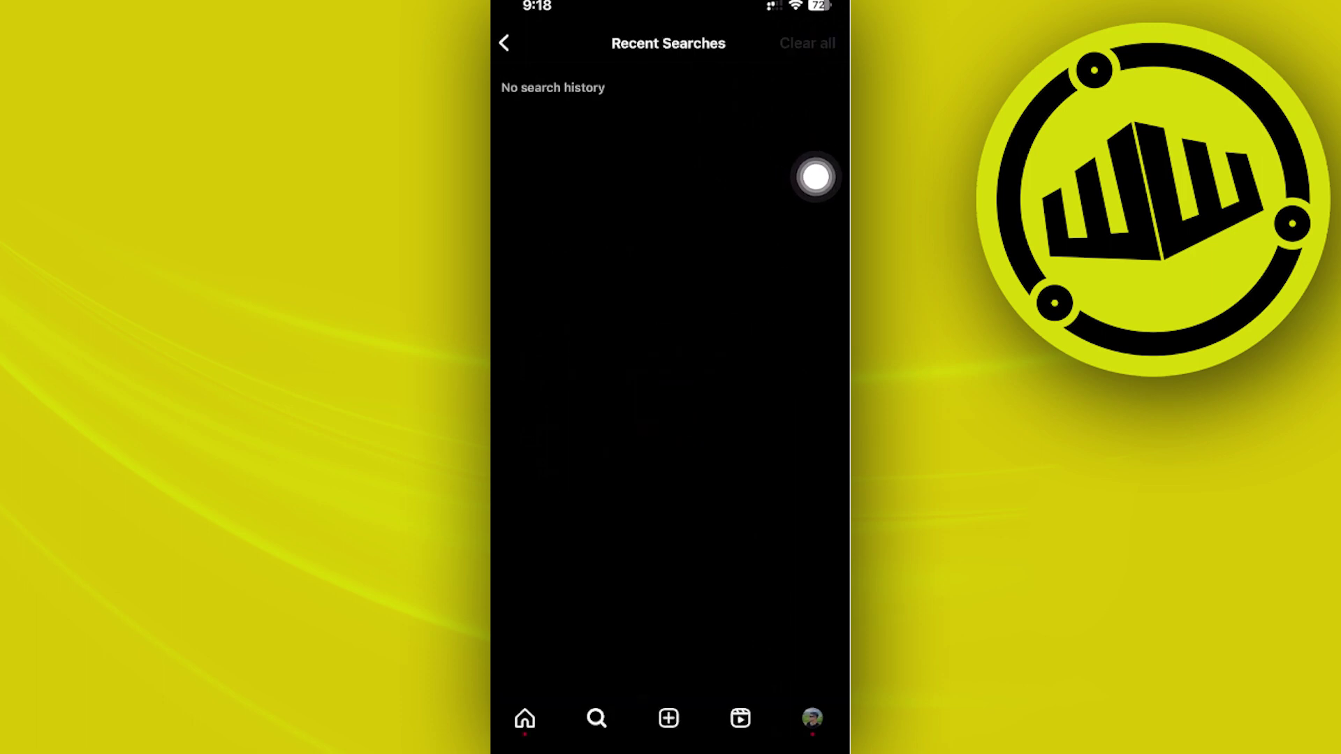
{"action": "left_click", "coordinate": [504, 43]}
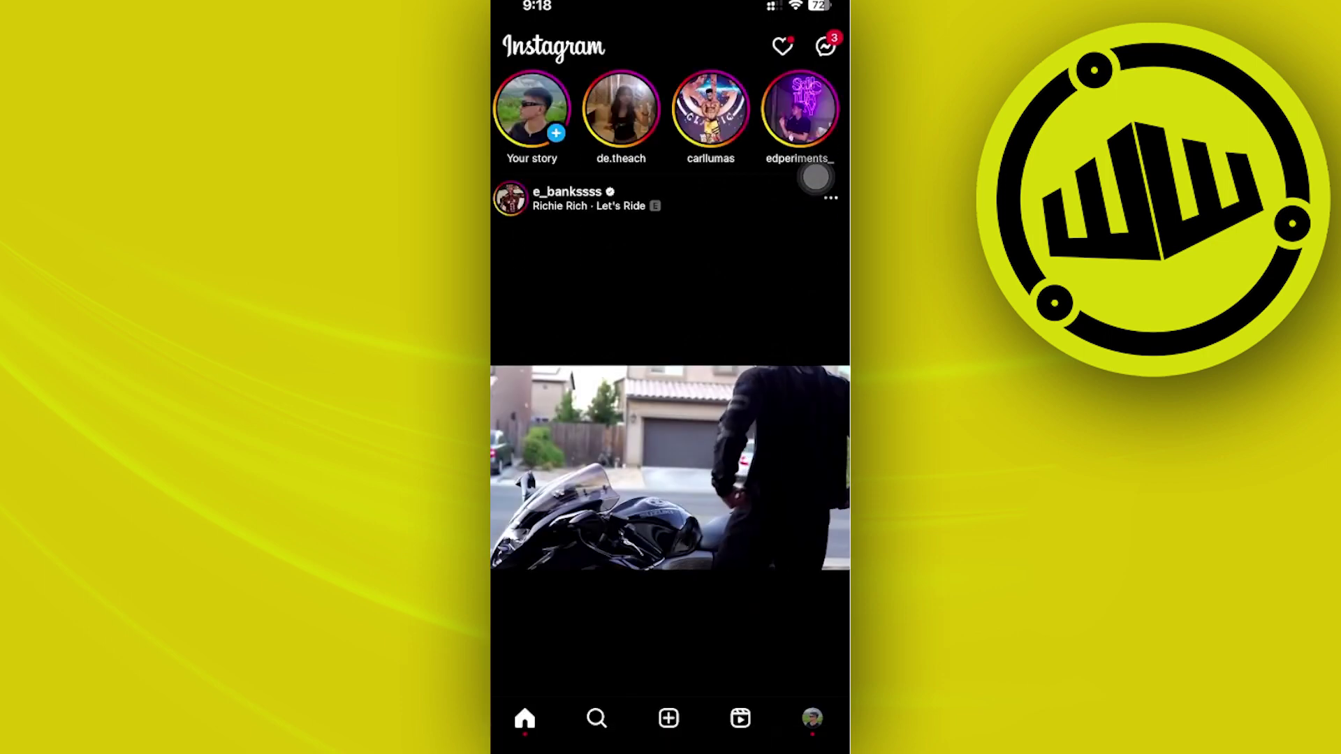
Step: Reopen the search screen to confirm no recent searches are listed
{"action": "left_click", "coordinate": [641, 45]}
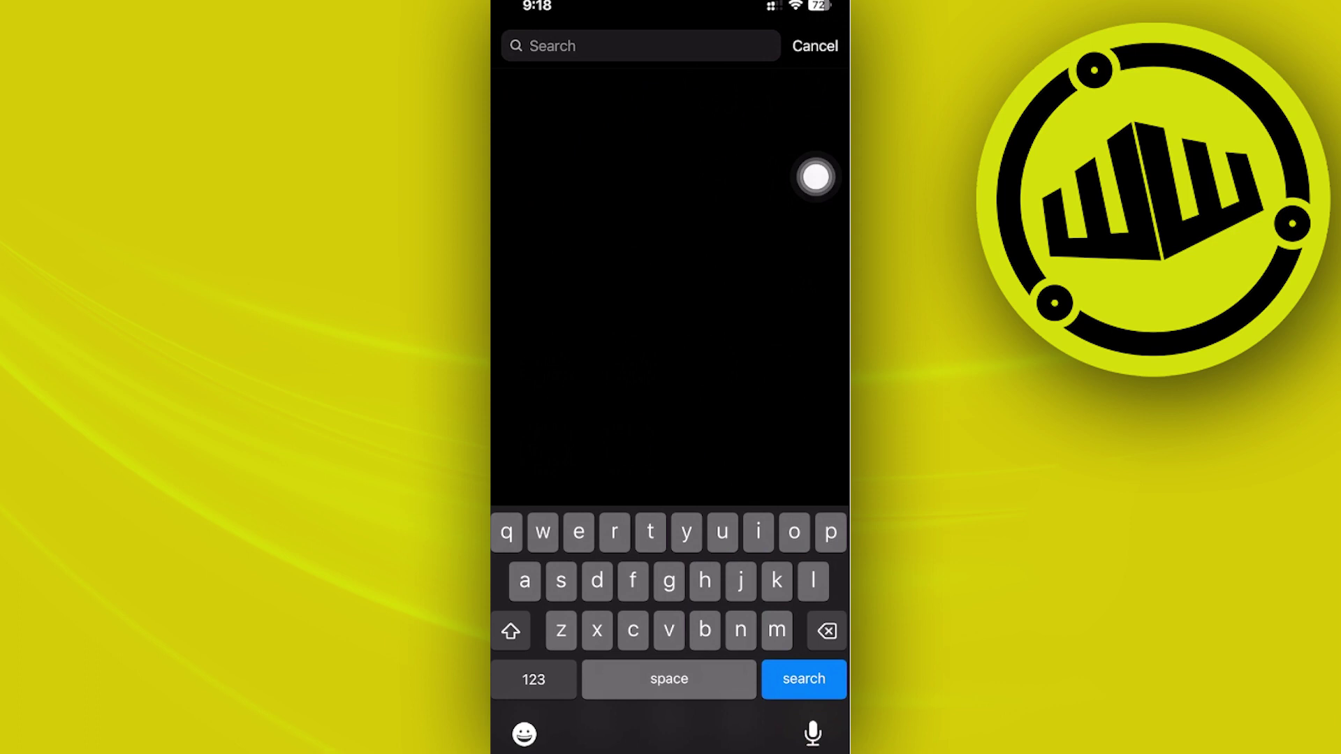